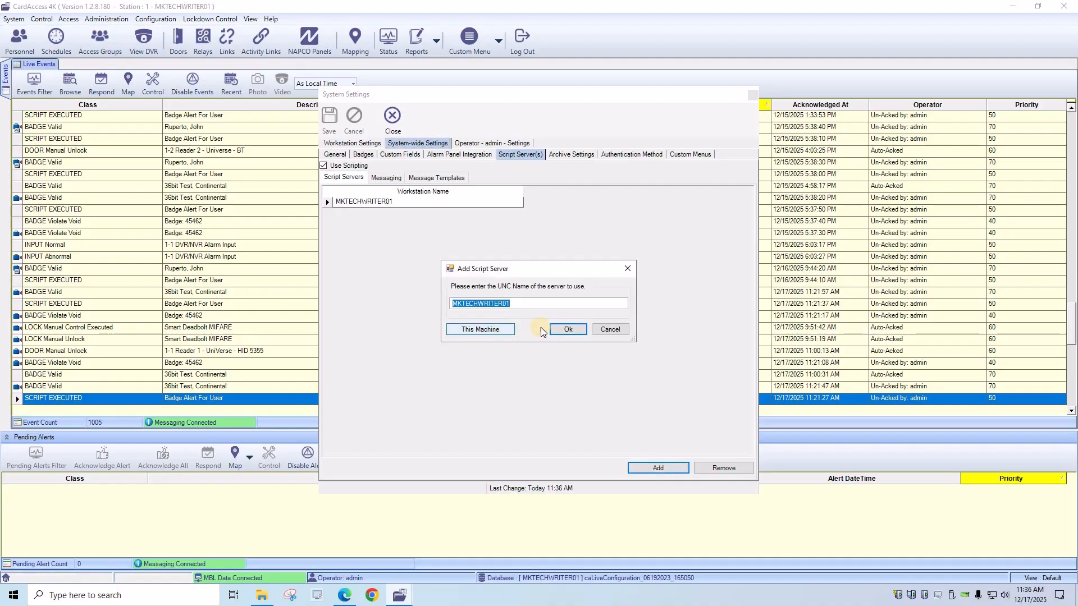
- Cancel the Add Script Server prompt so MKTECHWRITER01 remains the only script server
{"action": "left_click", "coordinate": [604, 331]}
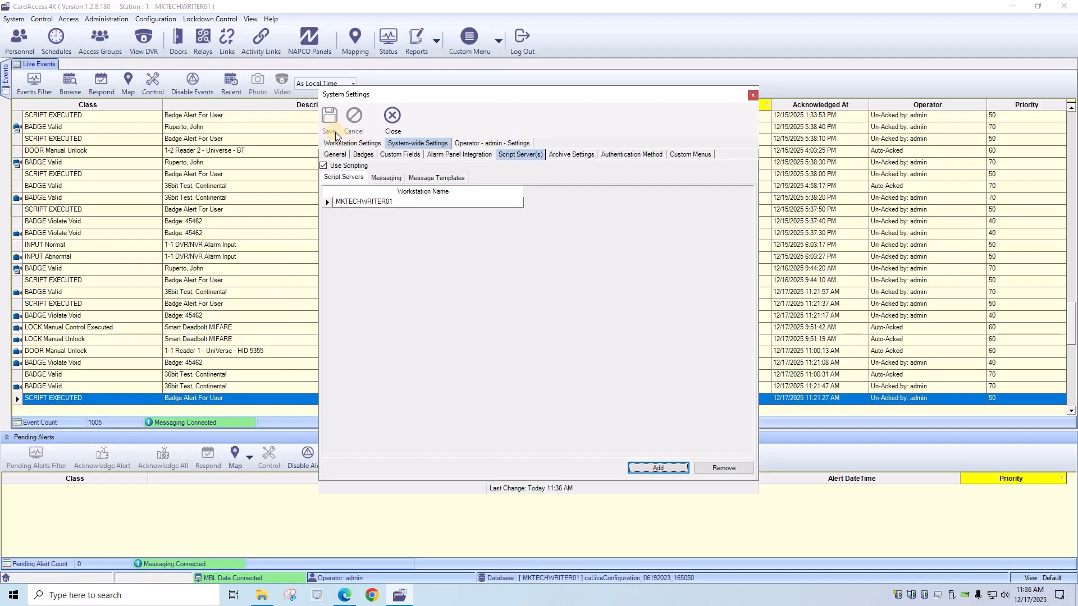
- Show the Messaging settings with smtp.gmail.com, port 587 and Verizon provider vzwpix.com
{"action": "left_click", "coordinate": [387, 179]}
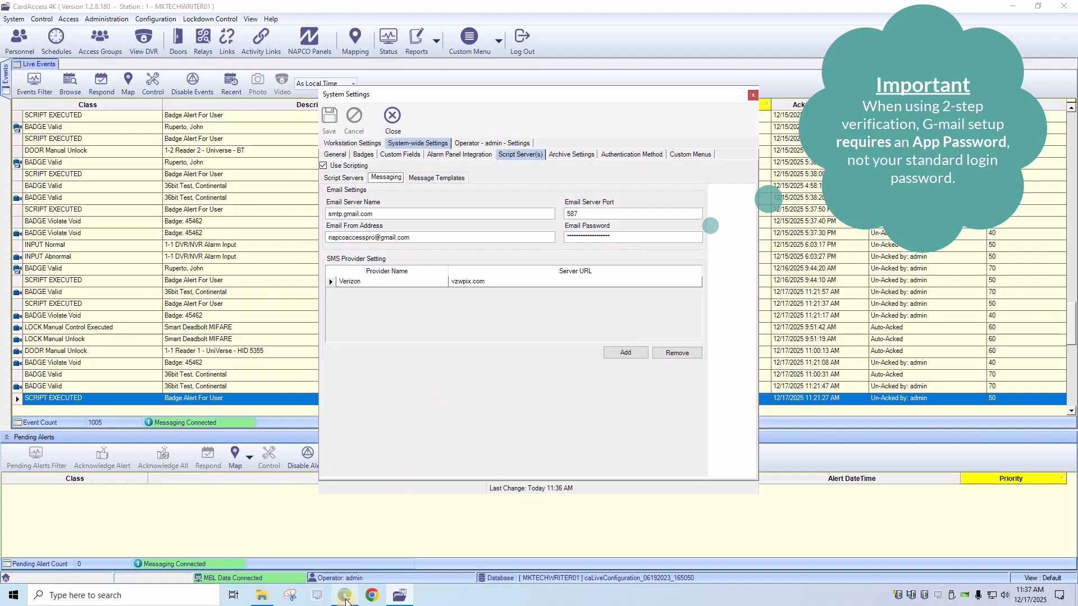
- Find the App passwords setting in Google Account and pass the identity check with the saved password
{"action": "mouse_move", "coordinate": [345, 599]}
{"action": "left_click", "coordinate": [345, 539]}
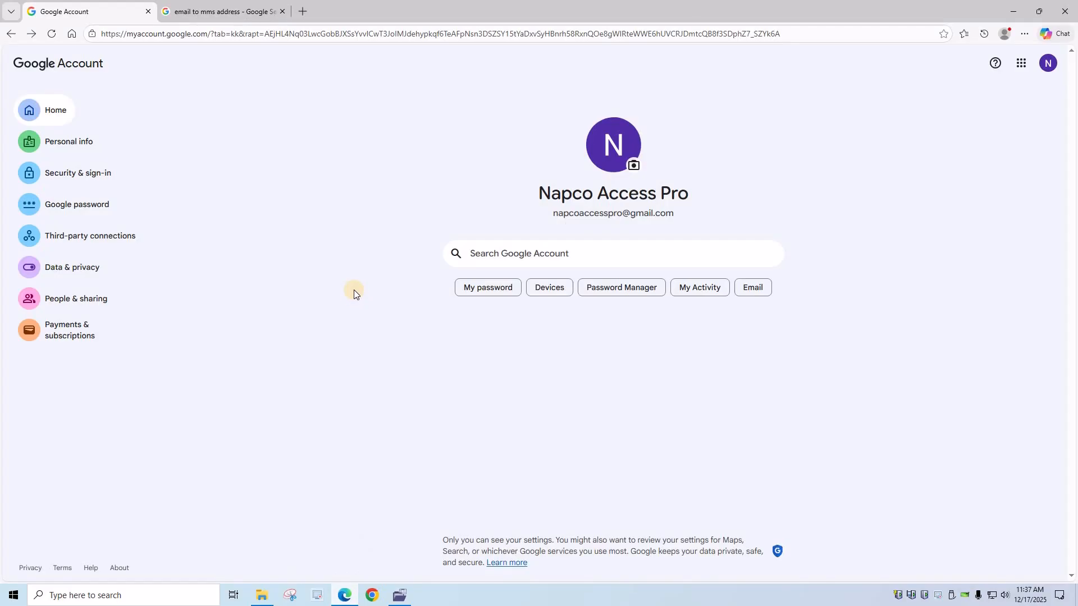
{"action": "left_click", "coordinate": [530, 252]}
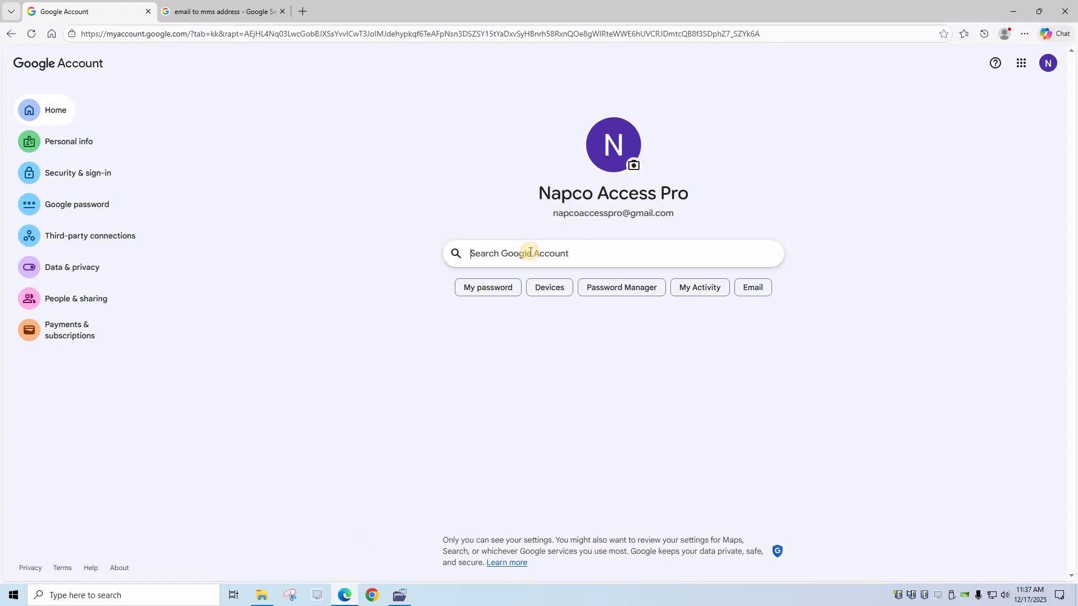
{"action": "type", "text": "app p"}
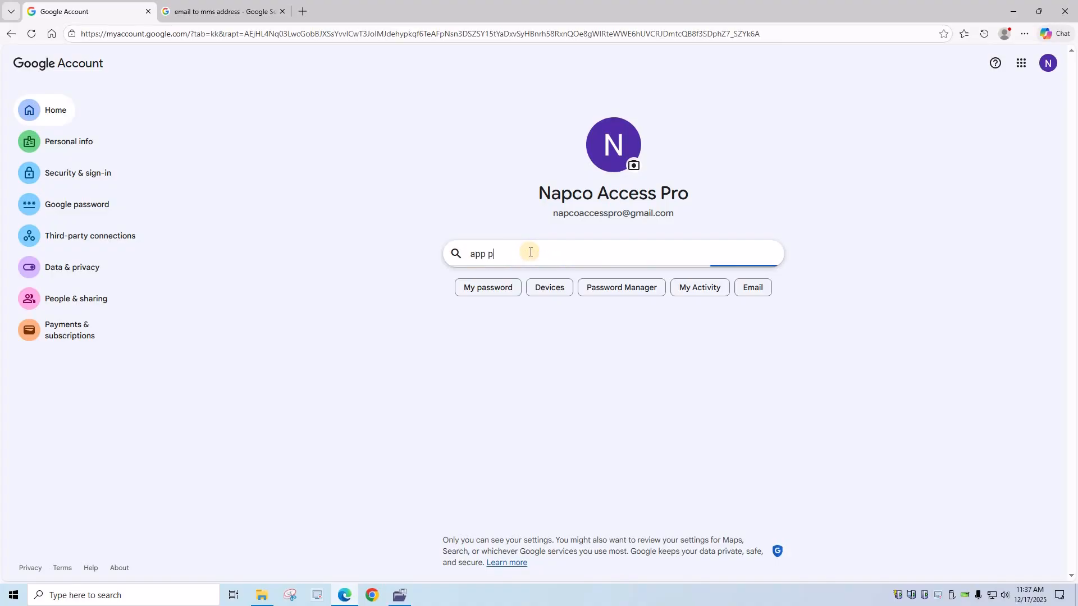
{"action": "type", "text": "asswords"}
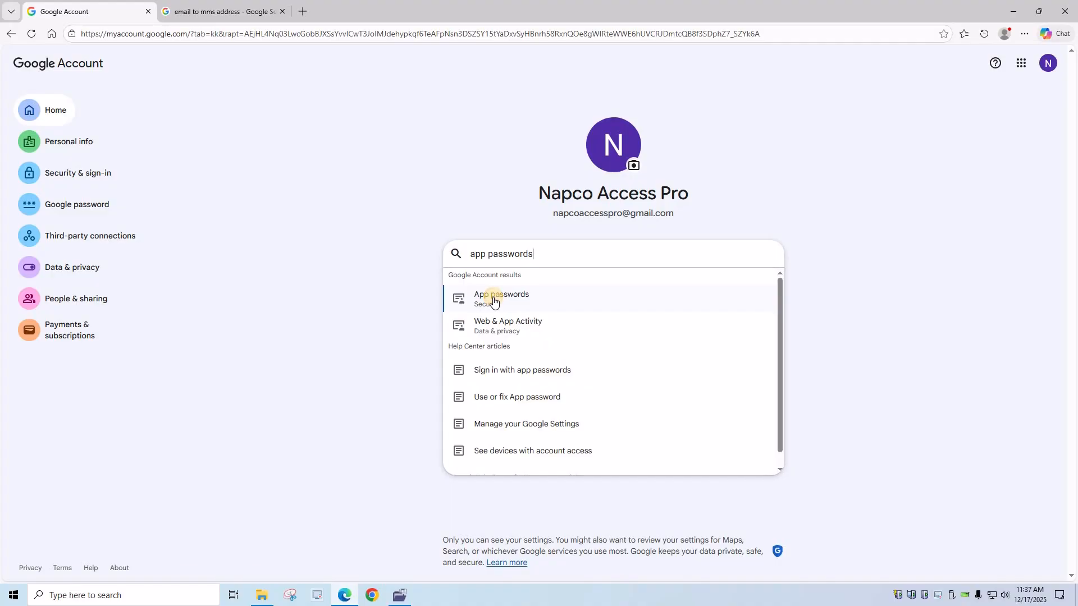
{"action": "left_click", "coordinate": [492, 300]}
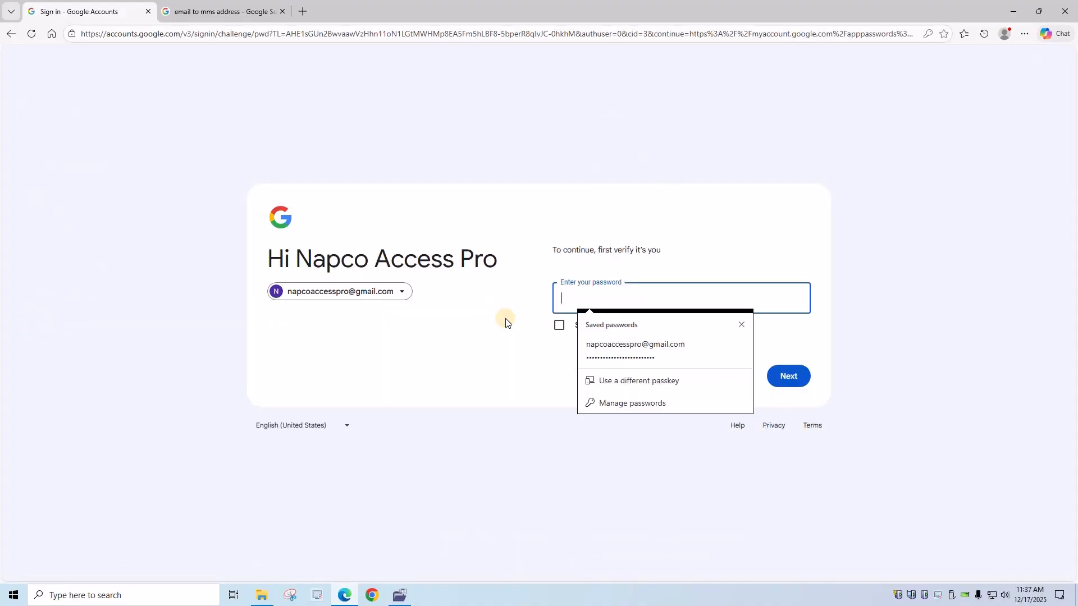
{"action": "left_click", "coordinate": [598, 345]}
{"action": "left_click", "coordinate": [809, 378]}
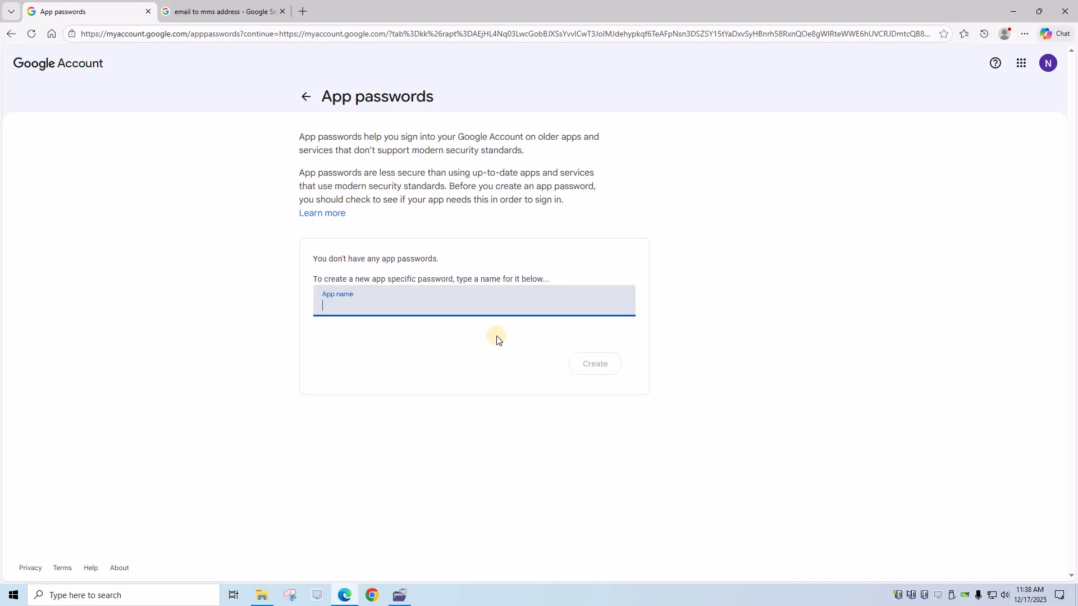
- Create an app password named CA4K and copy the generated password
{"action": "type", "text": "CA4K"}
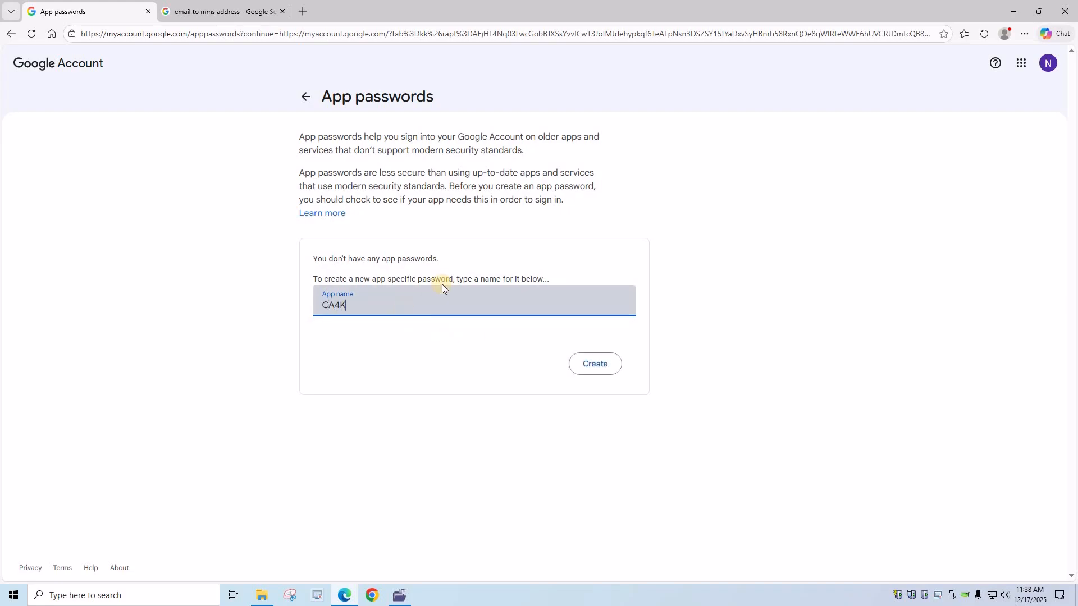
{"action": "left_click", "coordinate": [584, 365]}
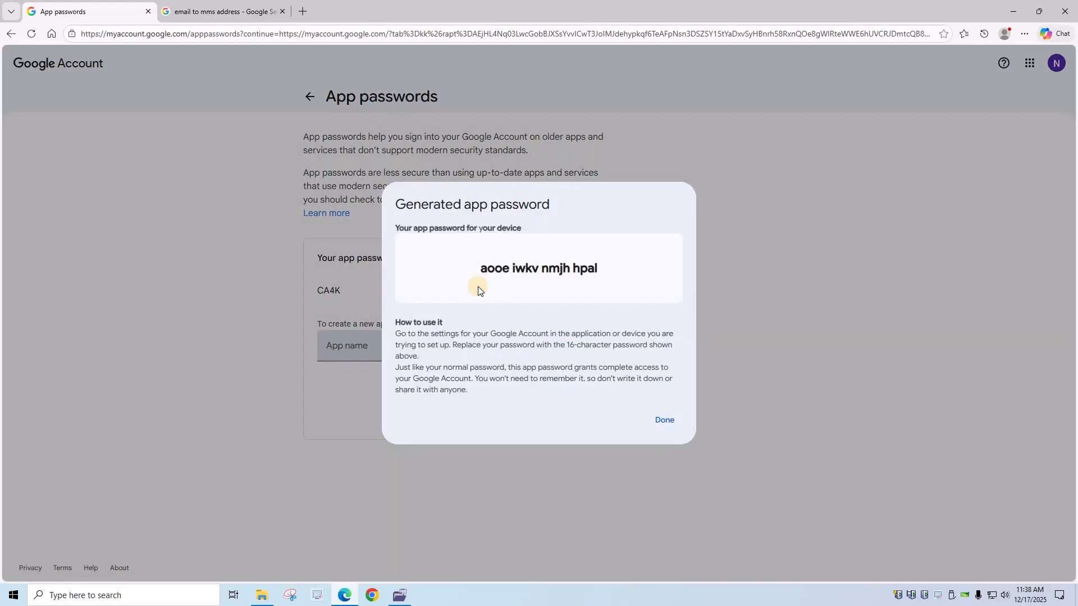
{"action": "left_click_drag", "start_coordinate": [480, 271], "coordinate": [597, 272]}
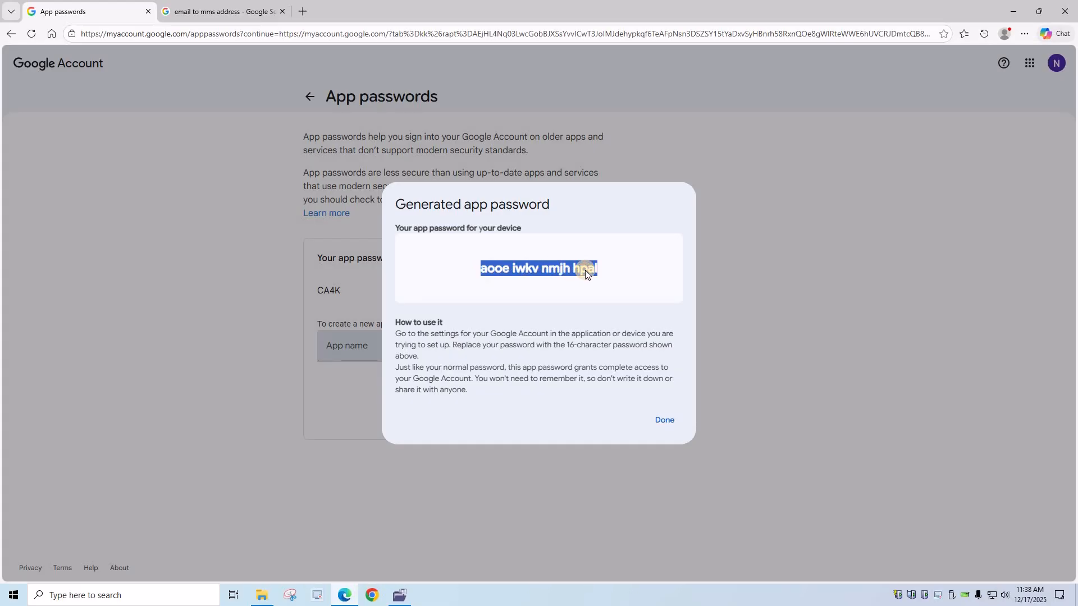
{"action": "right_click", "coordinate": [587, 272]}
{"action": "key", "text": "Down"}
{"action": "key", "text": "Return"}
- Replace the Email Password with the pasted app password and save the Messaging settings
{"action": "left_click", "coordinate": [404, 598]}
{"action": "left_click", "coordinate": [609, 236]}
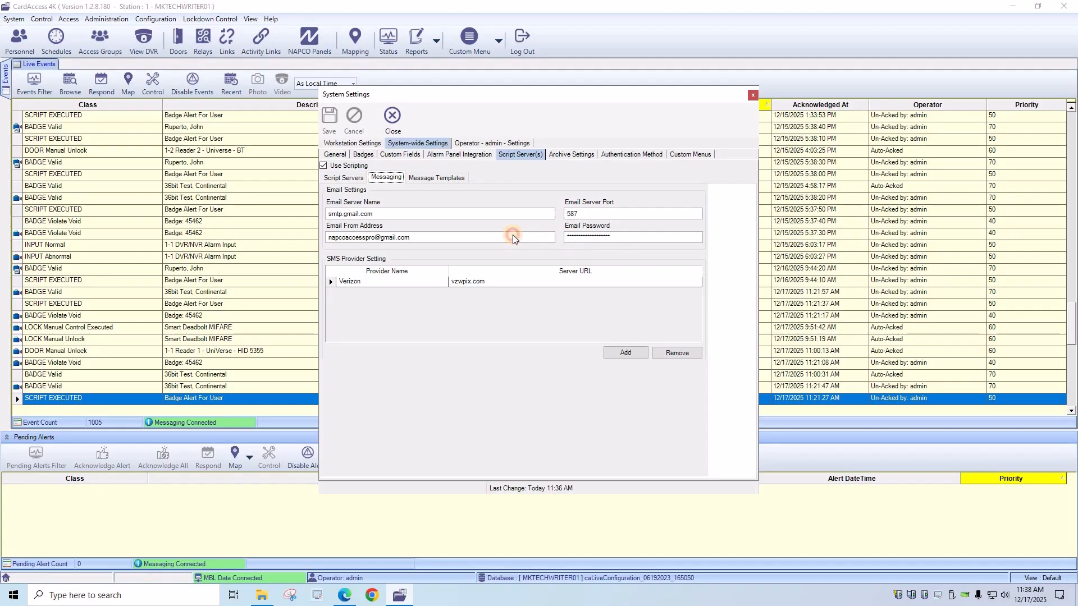
{"action": "key", "text": "ctrl+a"}
{"action": "key", "text": "ctrl+v"}
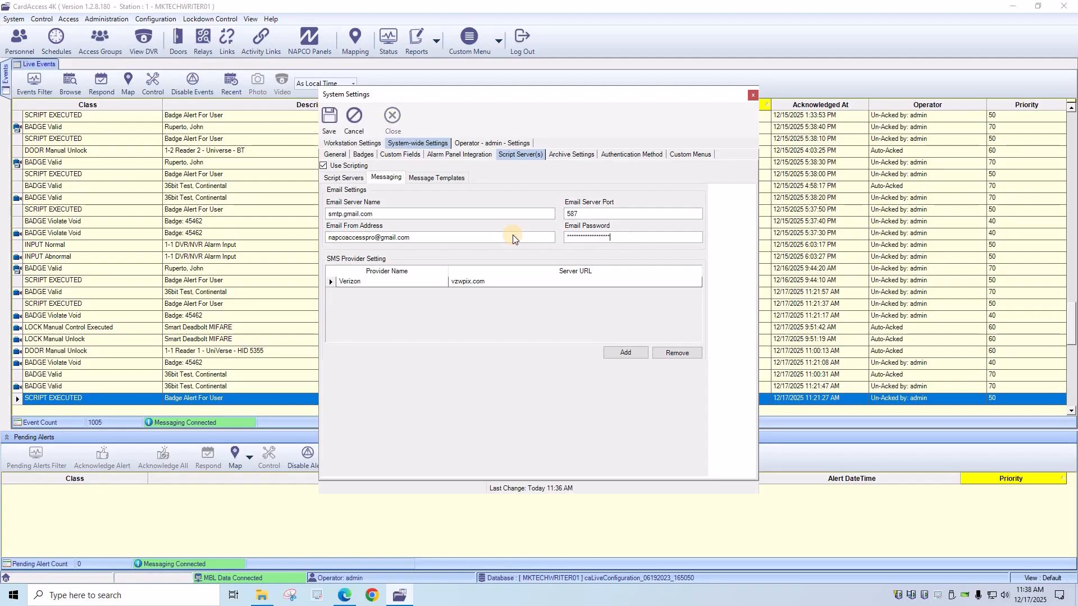
{"action": "left_click", "coordinate": [326, 120]}
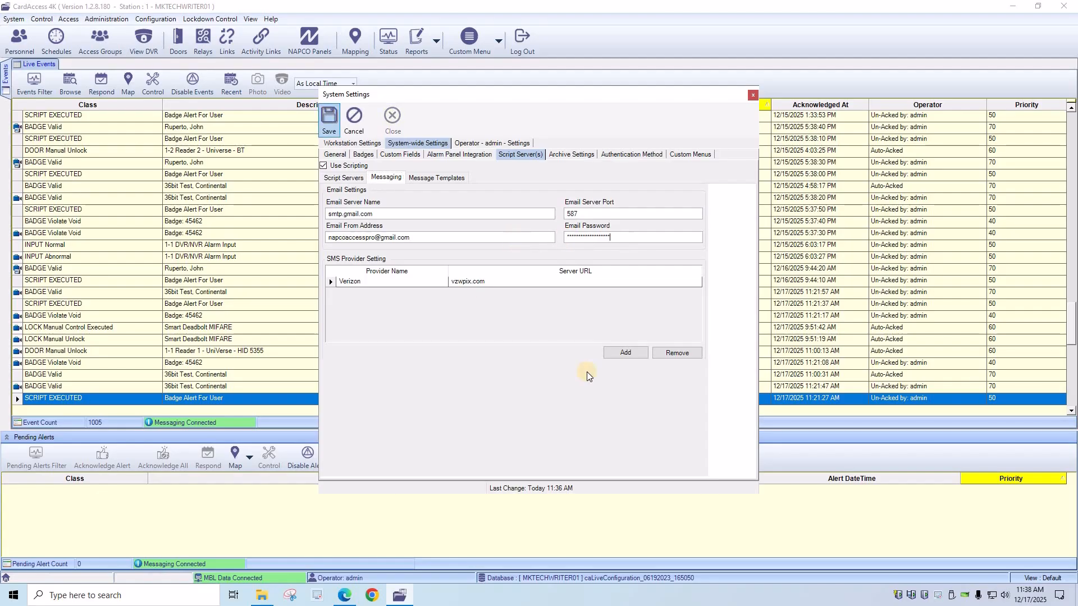
{"action": "key", "text": "Return"}
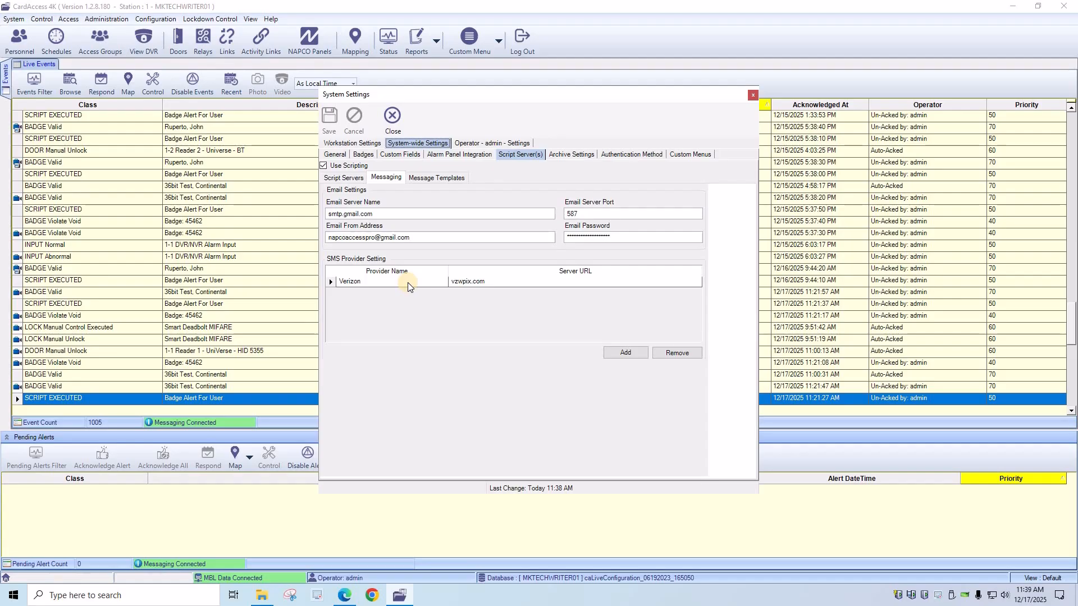
- Open the Verizon SMS provider's details, then view the 'email to mms address' gateway search results
{"action": "double_click", "coordinate": [455, 281]}
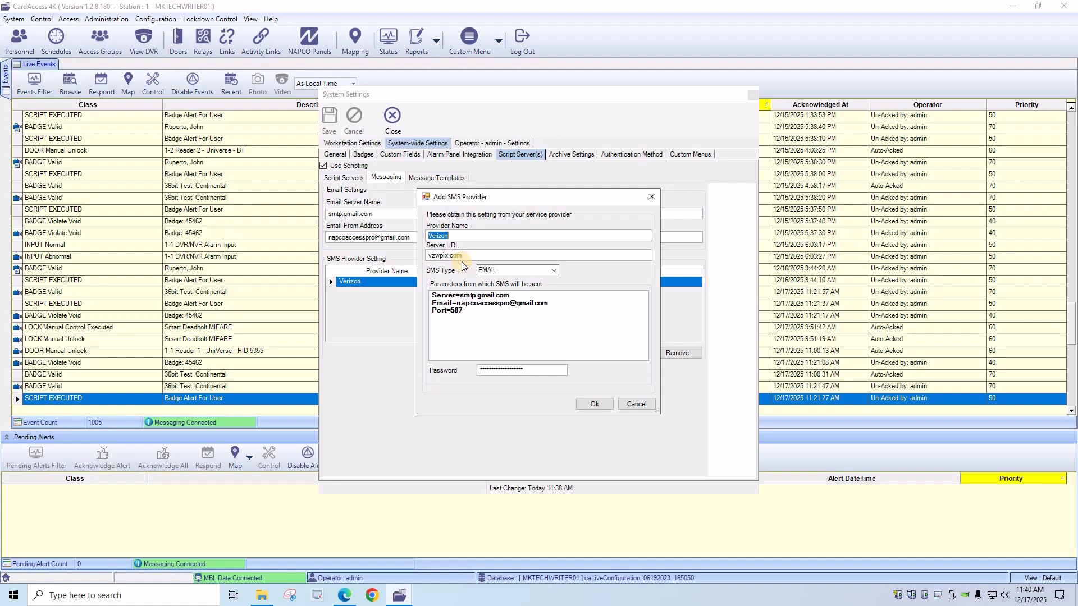
{"action": "left_click", "coordinate": [344, 595]}
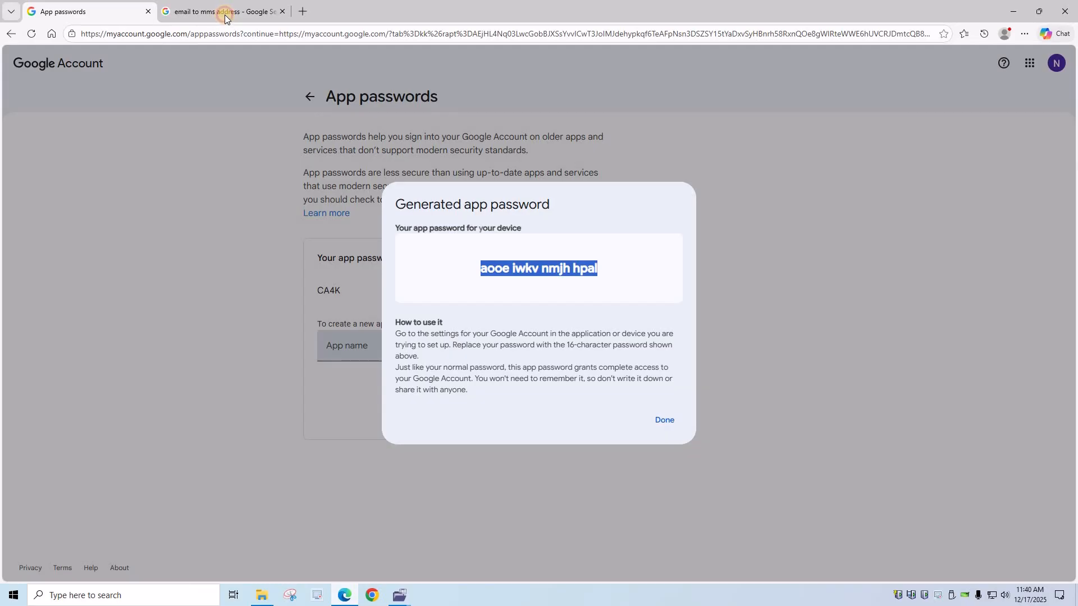
{"action": "left_click", "coordinate": [225, 16]}
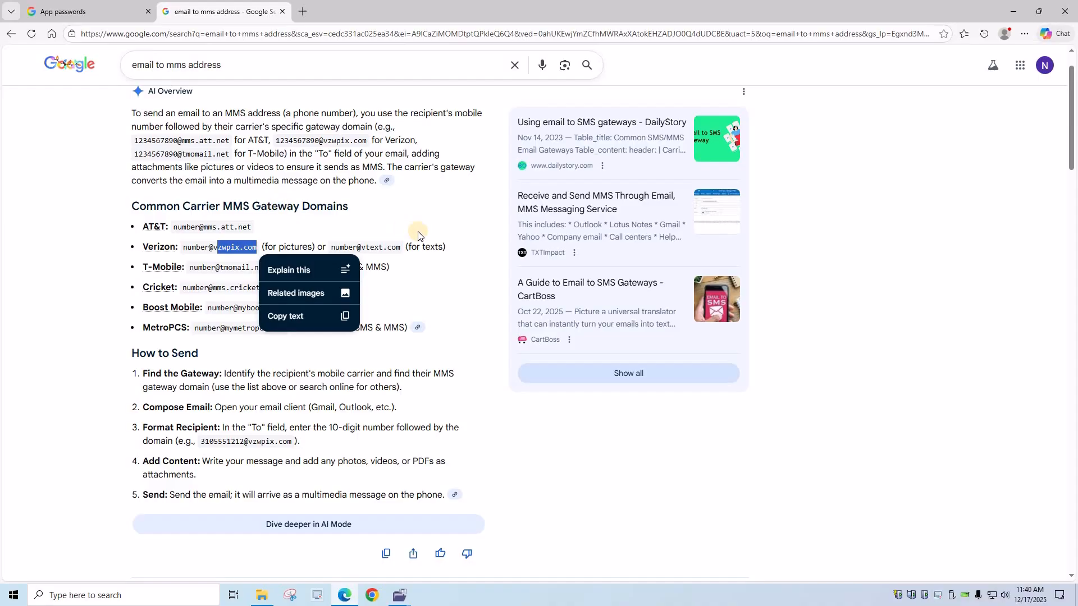
{"action": "left_click", "coordinate": [241, 256]}
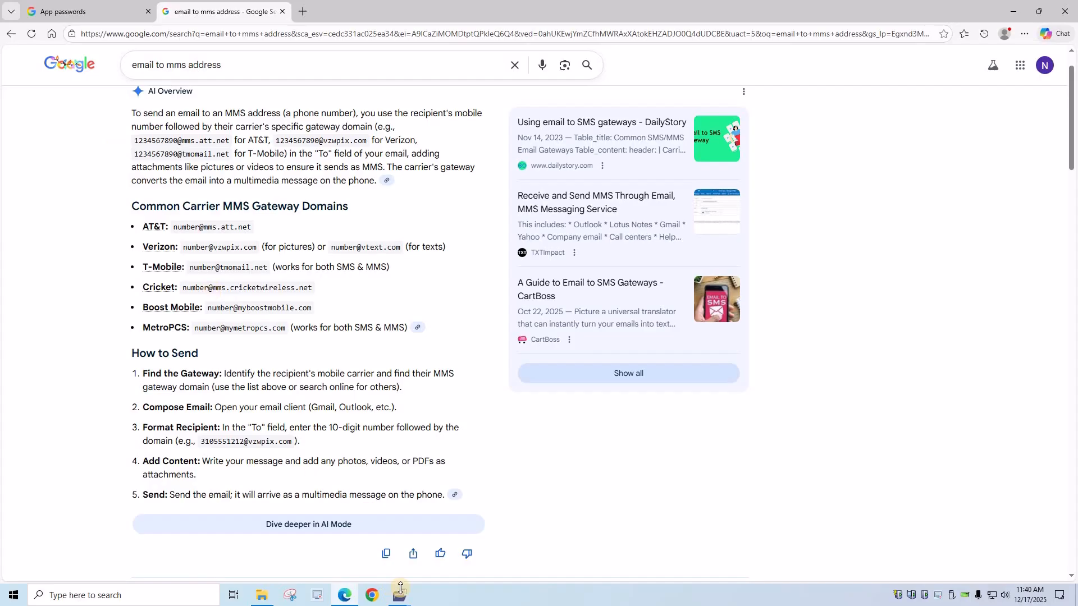
- Check the Verizon provider's vzwpix.com details, then copy the CA4K app password again
{"action": "mouse_move", "coordinate": [399, 595]}
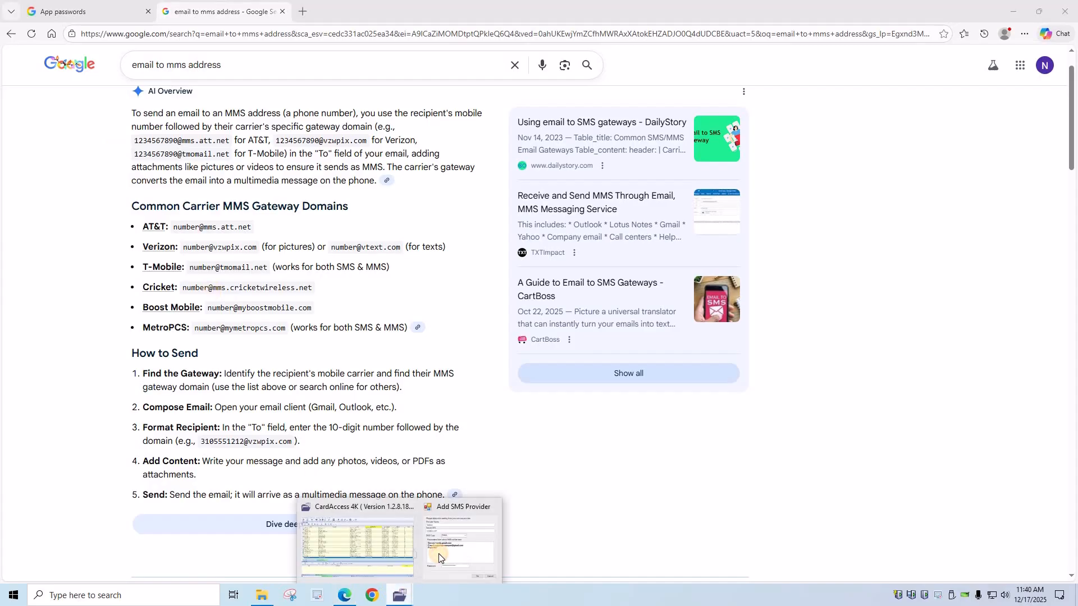
{"action": "left_click", "coordinate": [458, 540]}
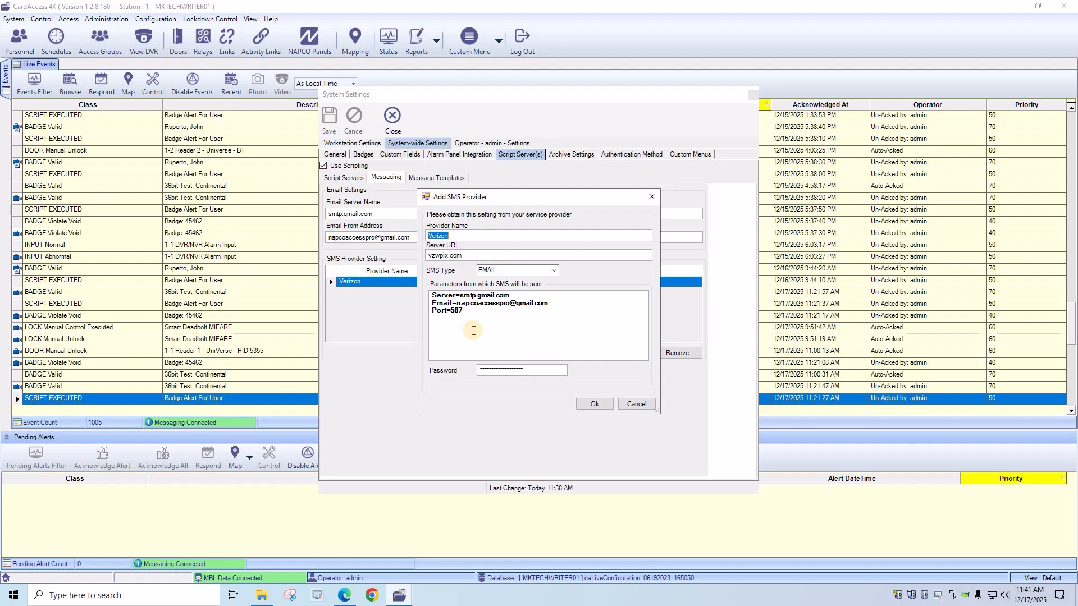
{"action": "left_click", "coordinate": [341, 598]}
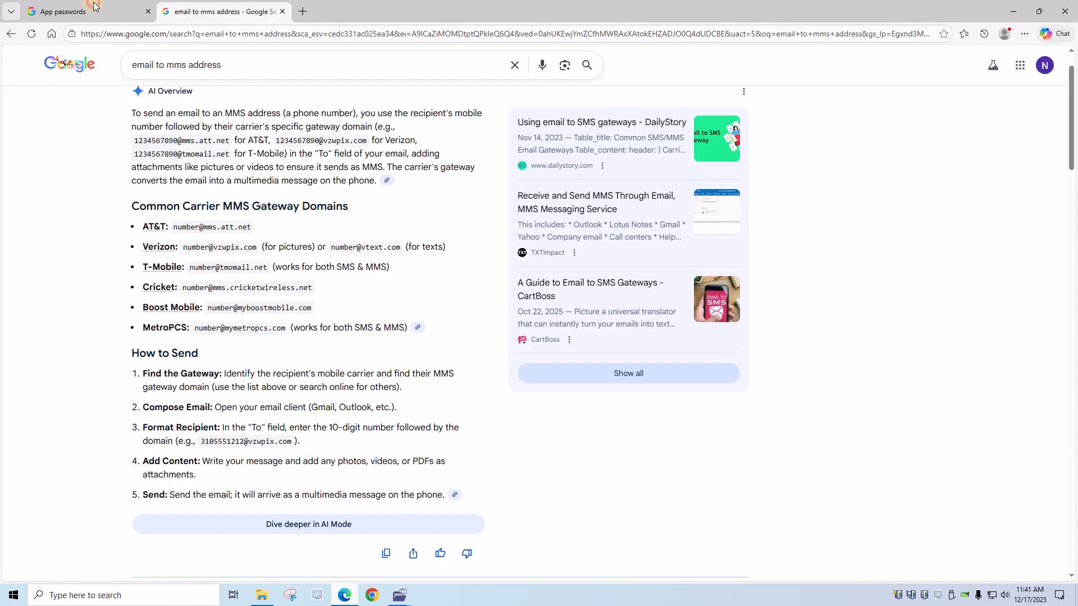
{"action": "key", "text": "ctrl+Tab"}
{"action": "right_click", "coordinate": [515, 267]}
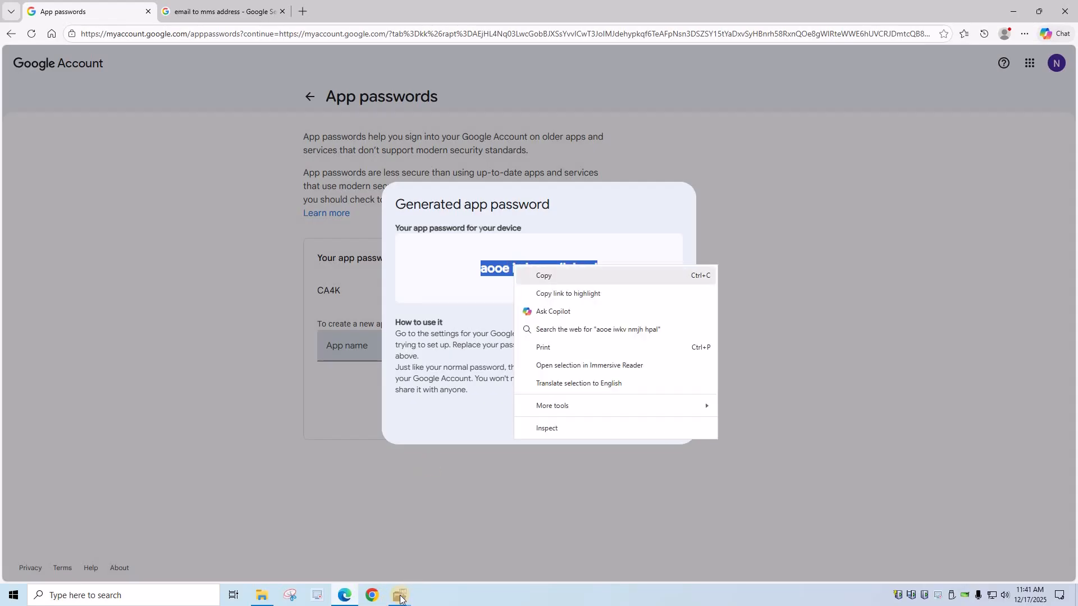
{"action": "left_click", "coordinate": [539, 277]}
- Paste the app password into the Verizon provider's Password, confirm it, and save the messaging settings
{"action": "mouse_move", "coordinate": [400, 595]}
{"action": "left_click", "coordinate": [360, 539]}
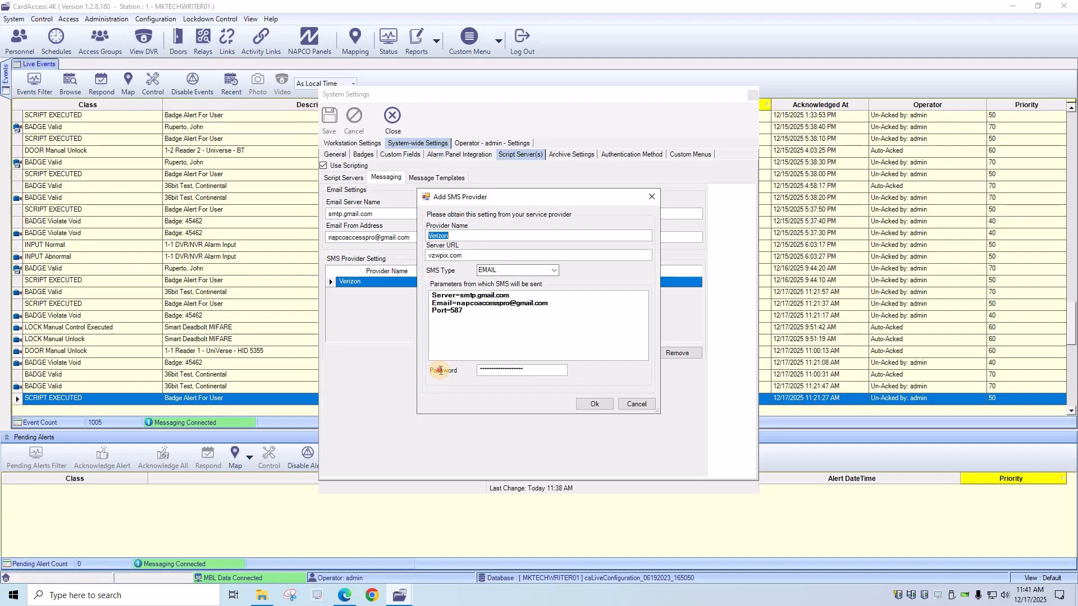
{"action": "left_click", "coordinate": [437, 369]}
{"action": "key", "text": "ctrl+v"}
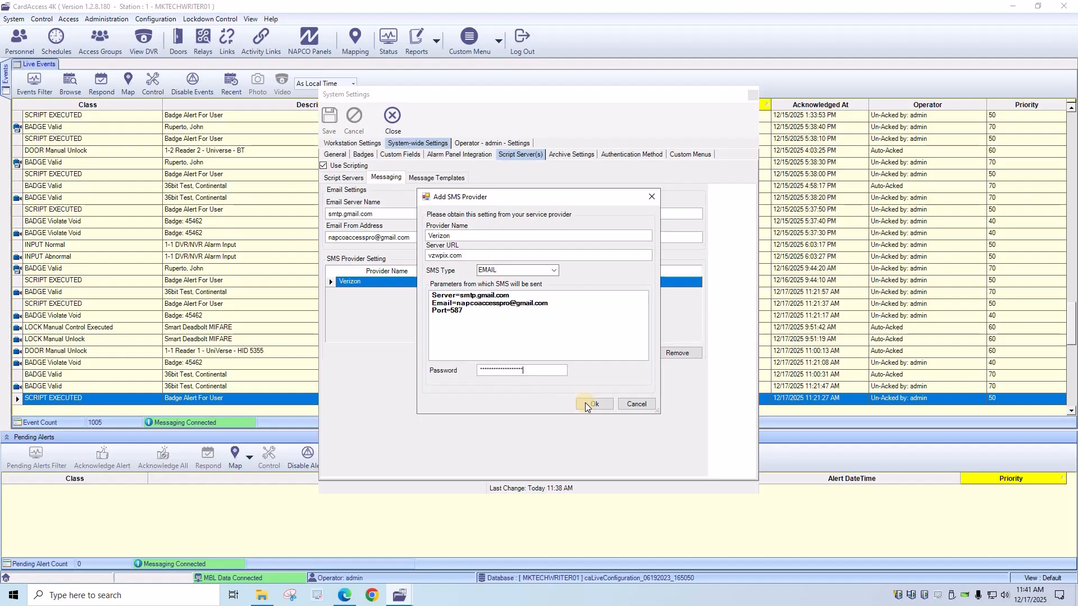
{"action": "left_click", "coordinate": [585, 403]}
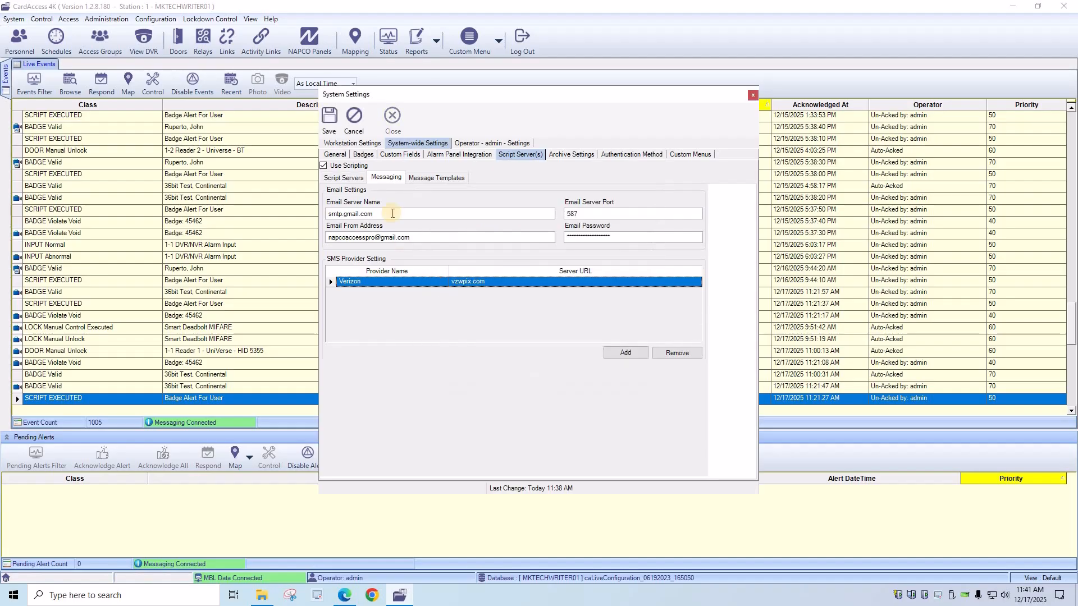
{"action": "left_click", "coordinate": [330, 121]}
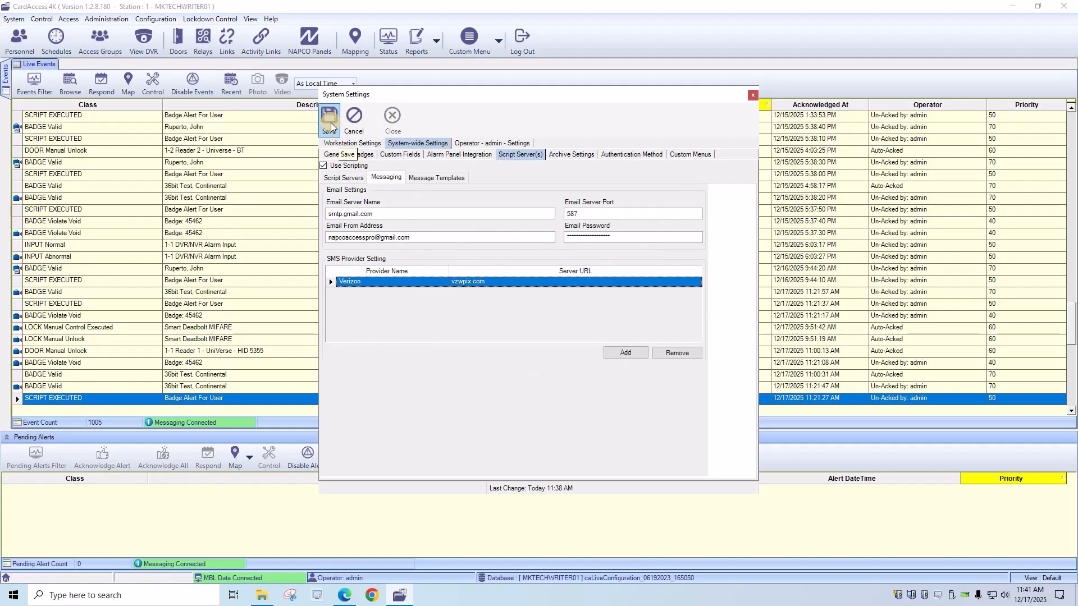
{"action": "left_click", "coordinate": [564, 337]}
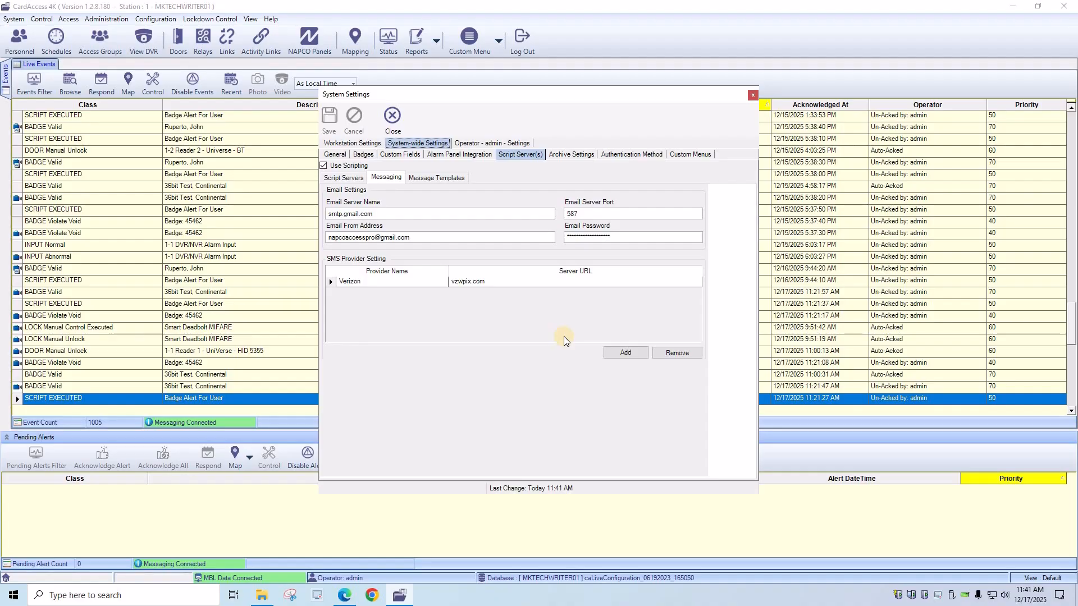
- Browse to C:\Program Files (x86)\CardAccess4K\Tools and launch CardAccess.CustomerService.exe
{"action": "left_click", "coordinate": [260, 595]}
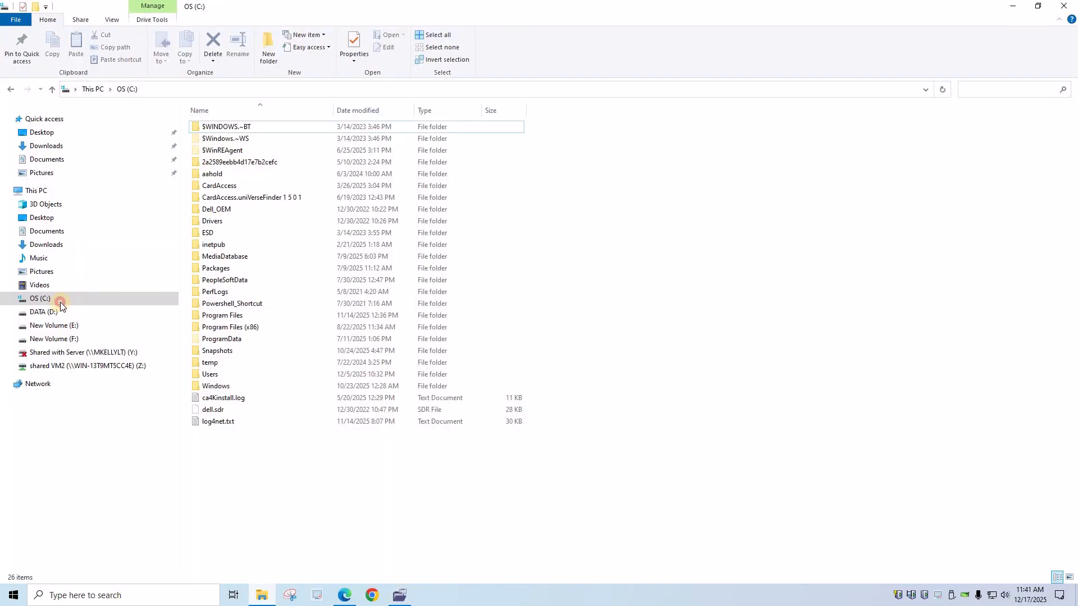
{"action": "left_click", "coordinate": [60, 302]}
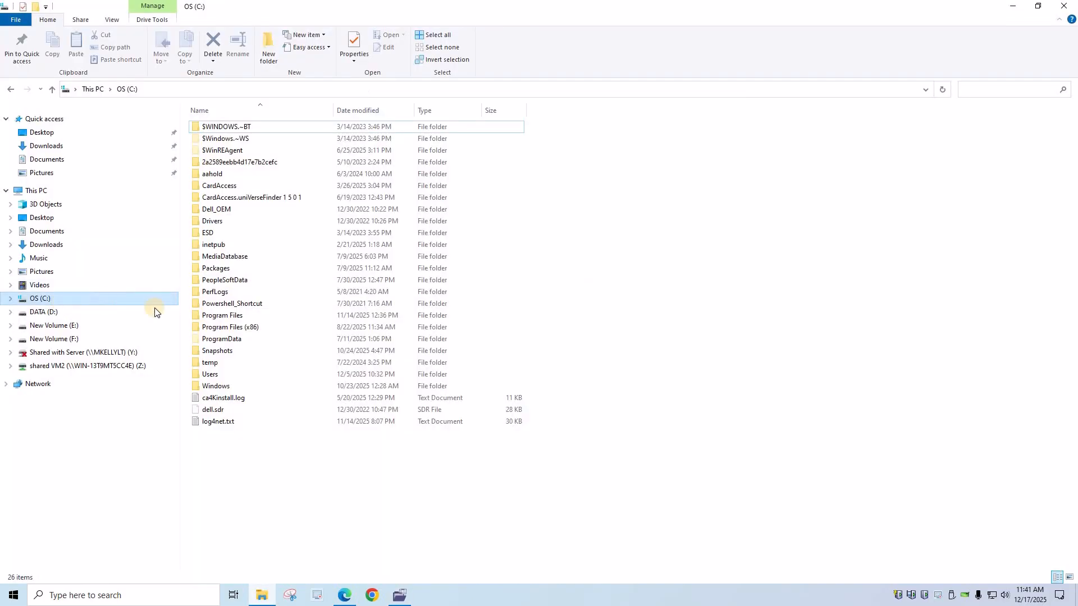
{"action": "double_click", "coordinate": [230, 328]}
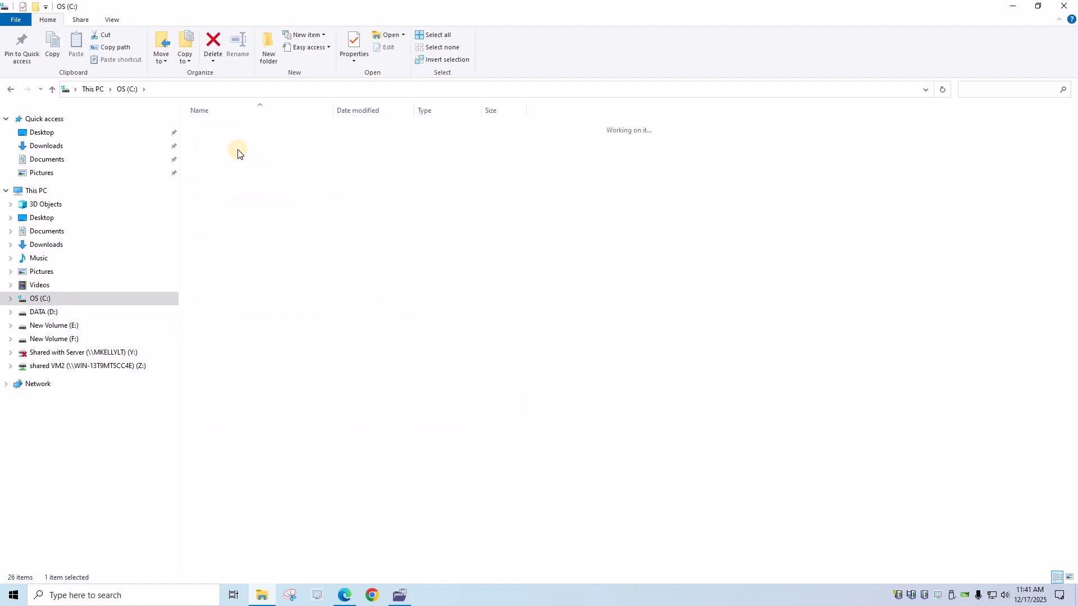
{"action": "left_click", "coordinate": [239, 140]}
{"action": "double_click", "coordinate": [238, 141]}
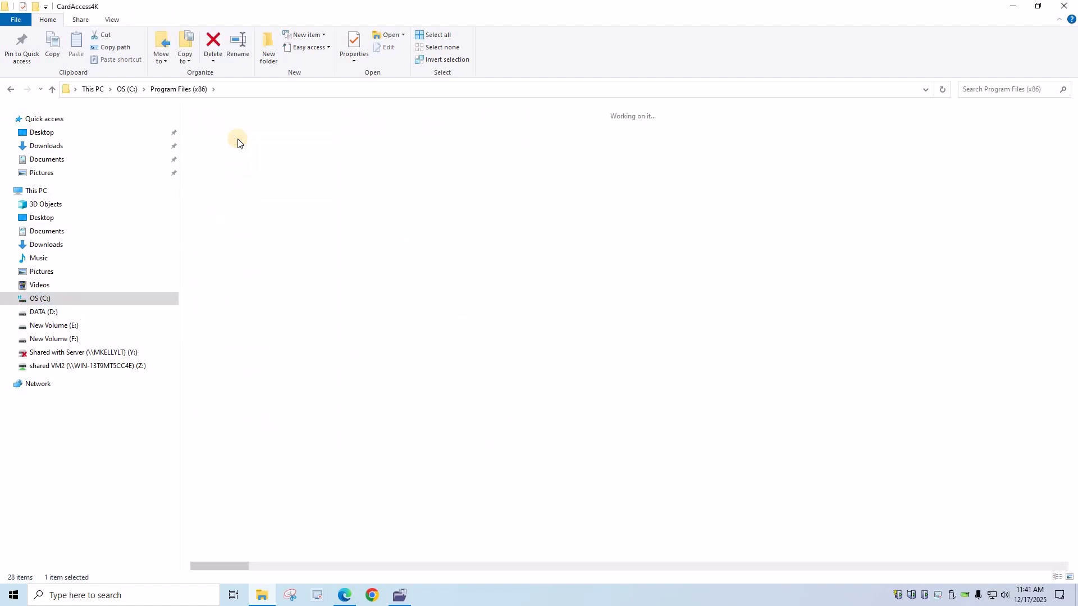
{"action": "double_click", "coordinate": [209, 501]}
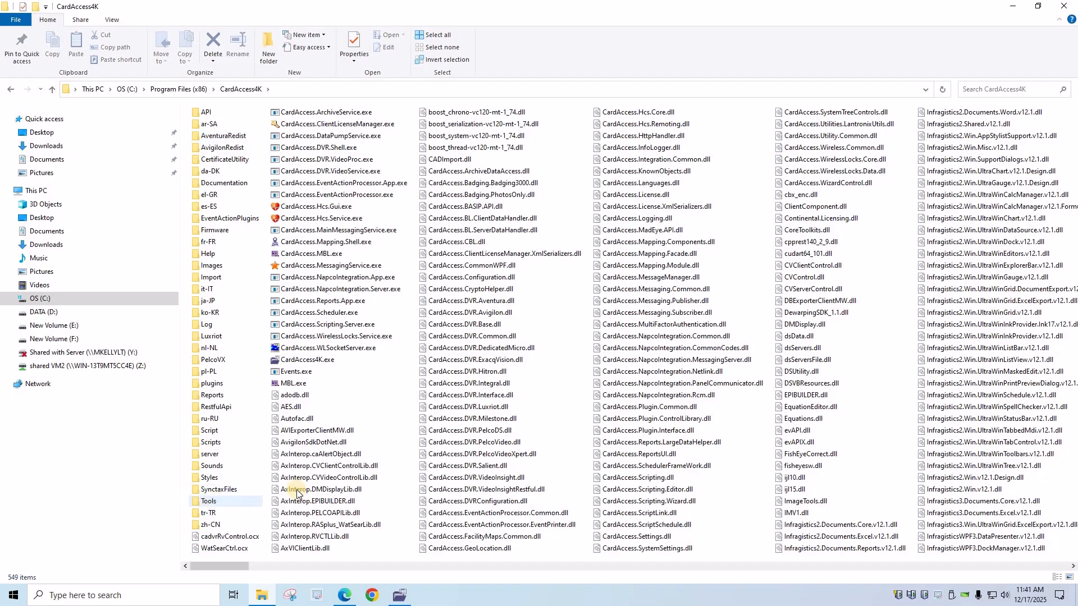
{"action": "scroll", "coordinate": [294, 474], "scroll_direction": "down", "scroll_amount": 20}
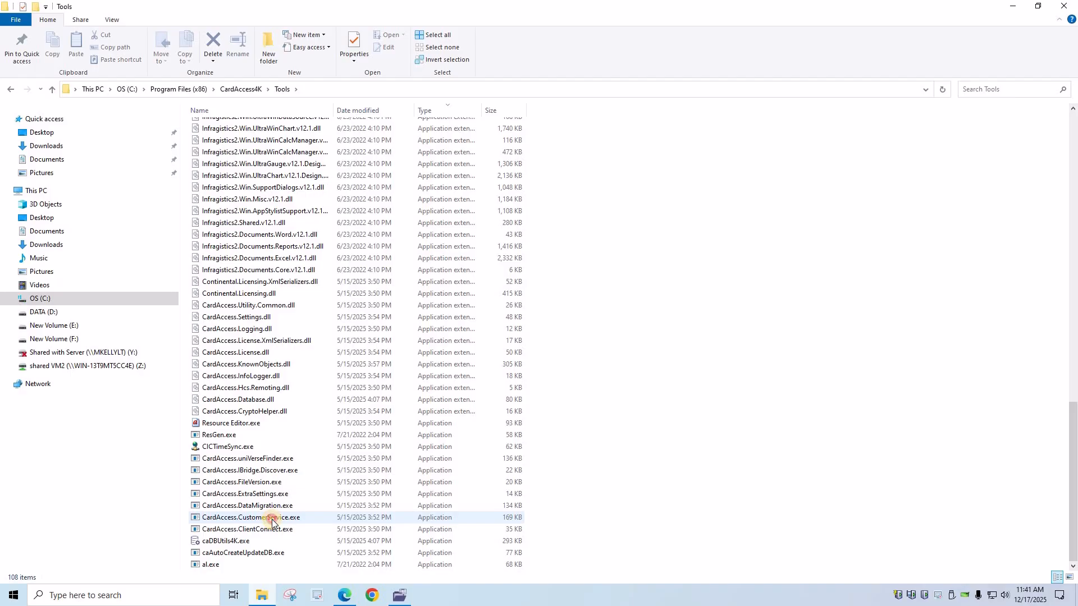
{"action": "double_click", "coordinate": [266, 518]}
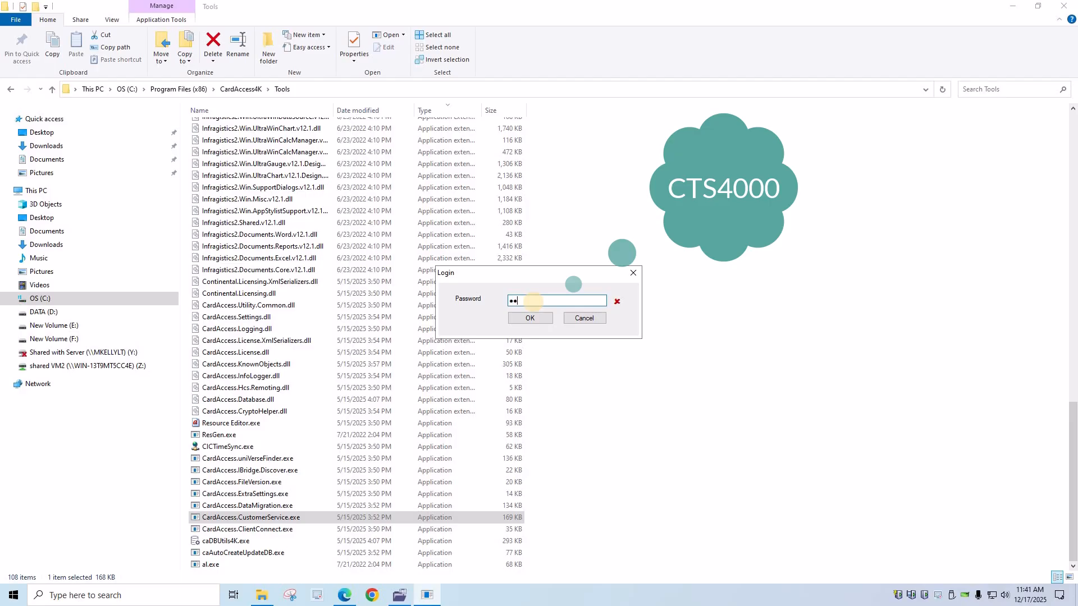
- Log in to the Customer Service Utility with its password and open Check Email Profile
{"action": "left_click", "coordinate": [525, 322]}
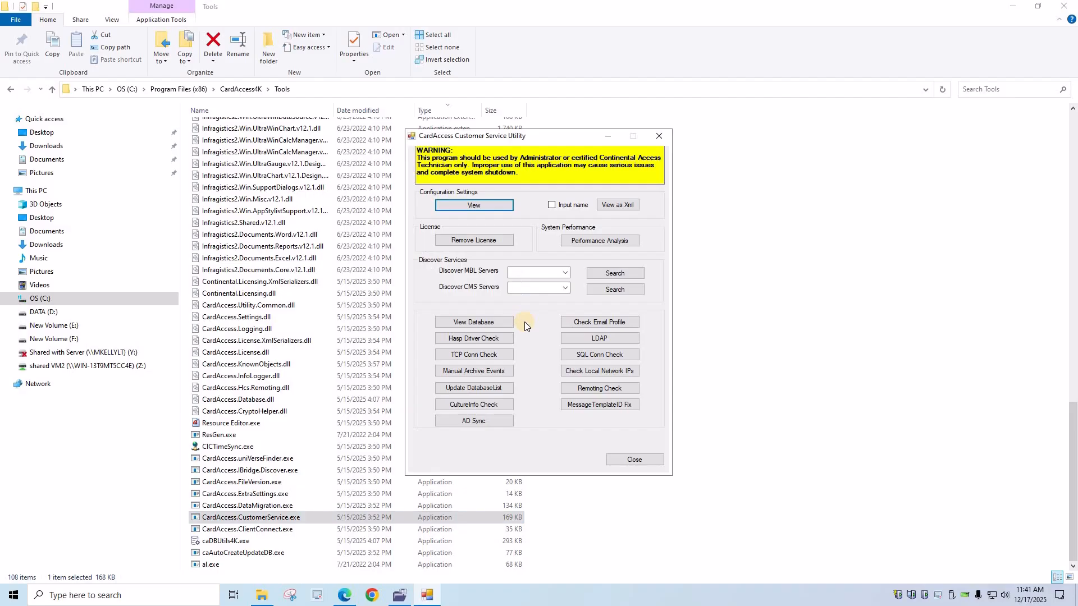
{"action": "left_click", "coordinate": [591, 324]}
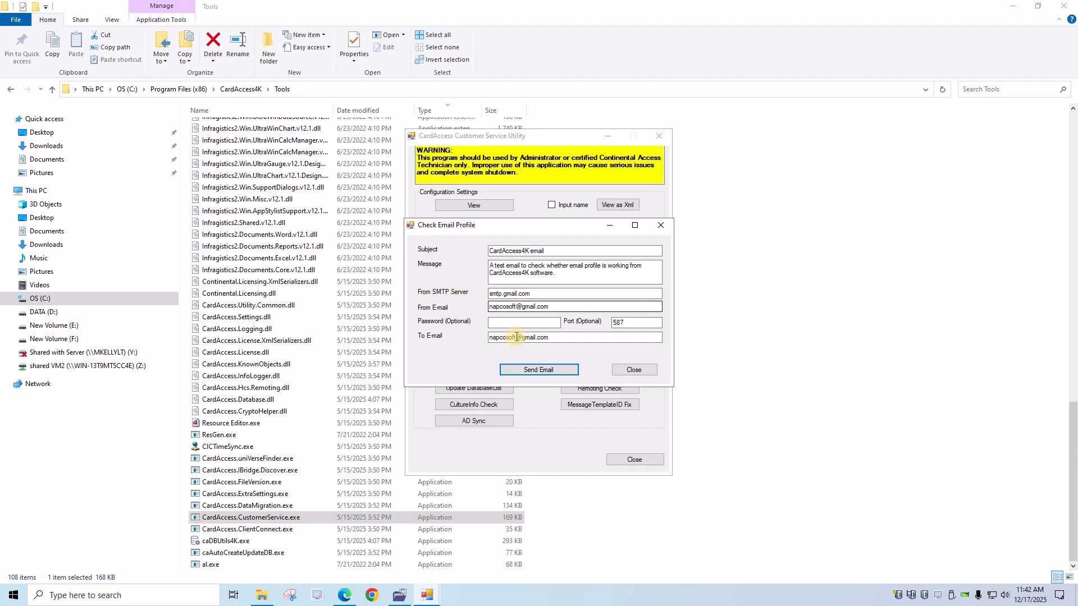
- Replace the From and To e-mail user names with the configured Gmail account name
{"action": "left_click_drag", "start_coordinate": [517, 307], "coordinate": [464, 308]}
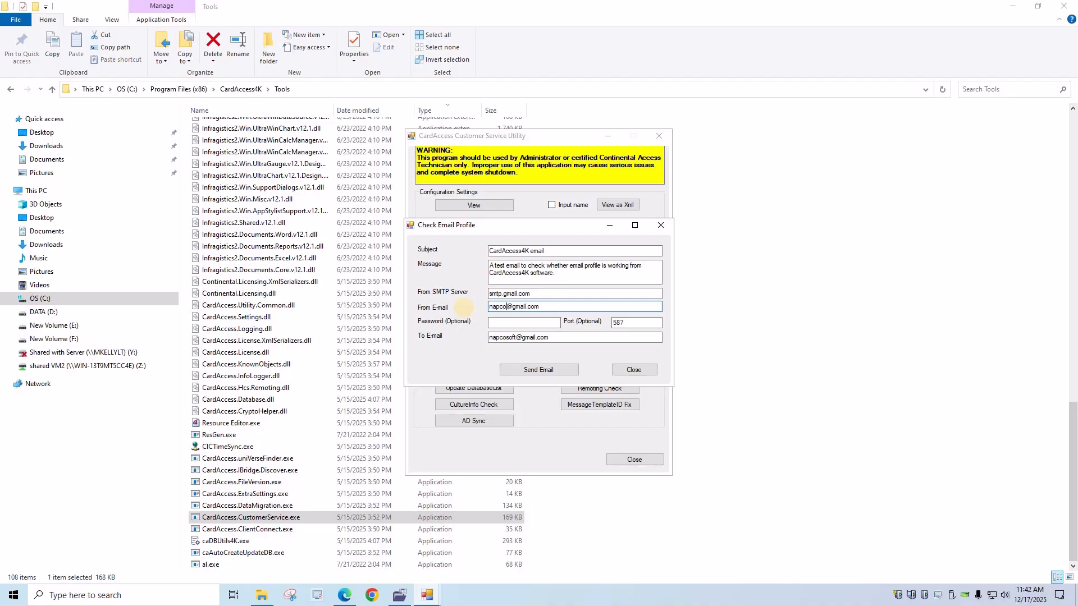
{"action": "left_click_drag", "start_coordinate": [516, 337], "coordinate": [489, 338]}
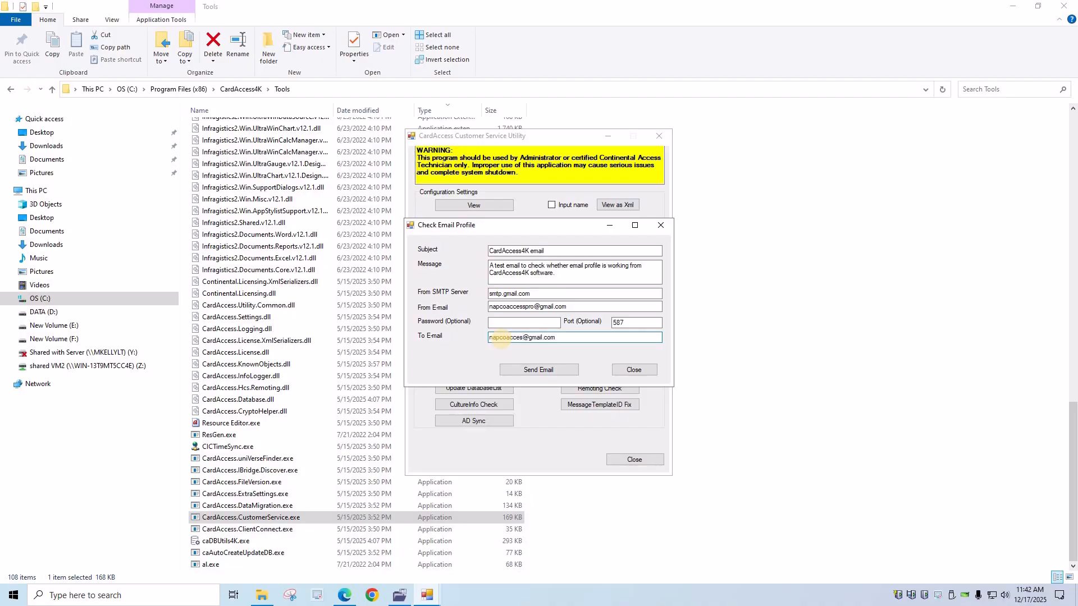
- Copy the generated app password from Google Account and return to the Check Email Profile dialog
{"action": "left_click", "coordinate": [344, 599]}
{"action": "mouse_move", "coordinate": [345, 599]}
{"action": "left_click", "coordinate": [348, 539]}
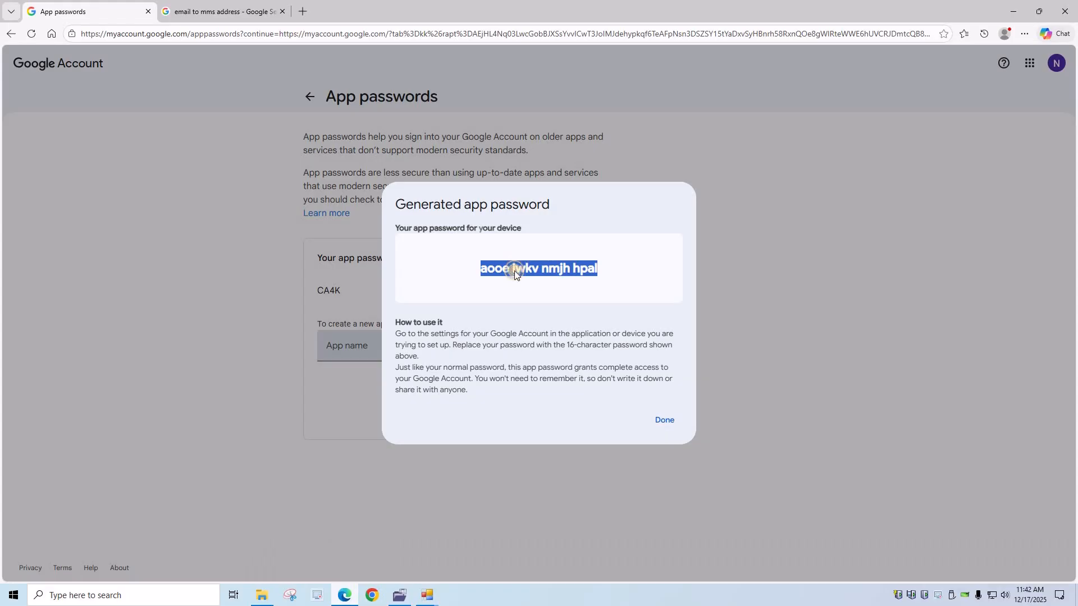
{"action": "right_click", "coordinate": [524, 280]}
{"action": "left_click", "coordinate": [536, 281]}
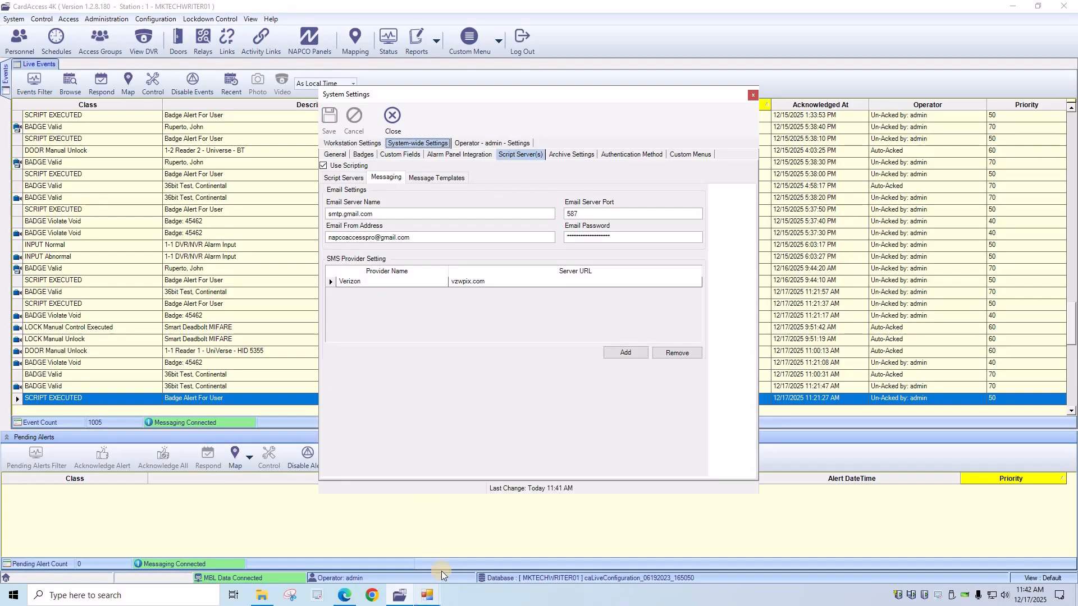
{"action": "mouse_move", "coordinate": [427, 595]}
{"action": "left_click", "coordinate": [505, 509]}
- Fill Password (Optional) with the pasted app password, send the test e-mail, and acknowledge the success message
{"action": "left_click", "coordinate": [499, 322]}
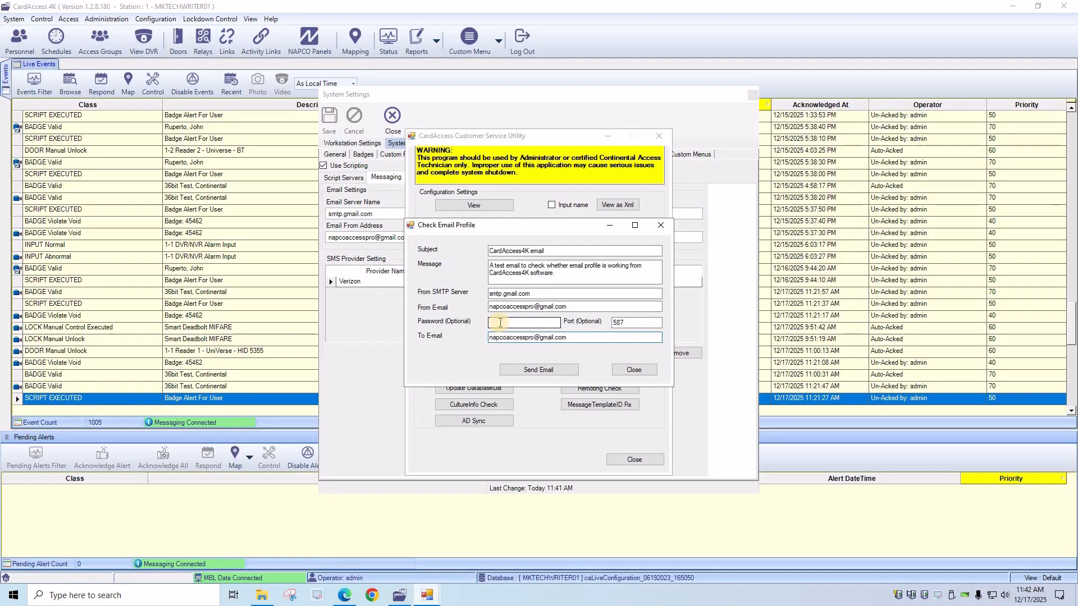
{"action": "key", "text": "ctrl+v"}
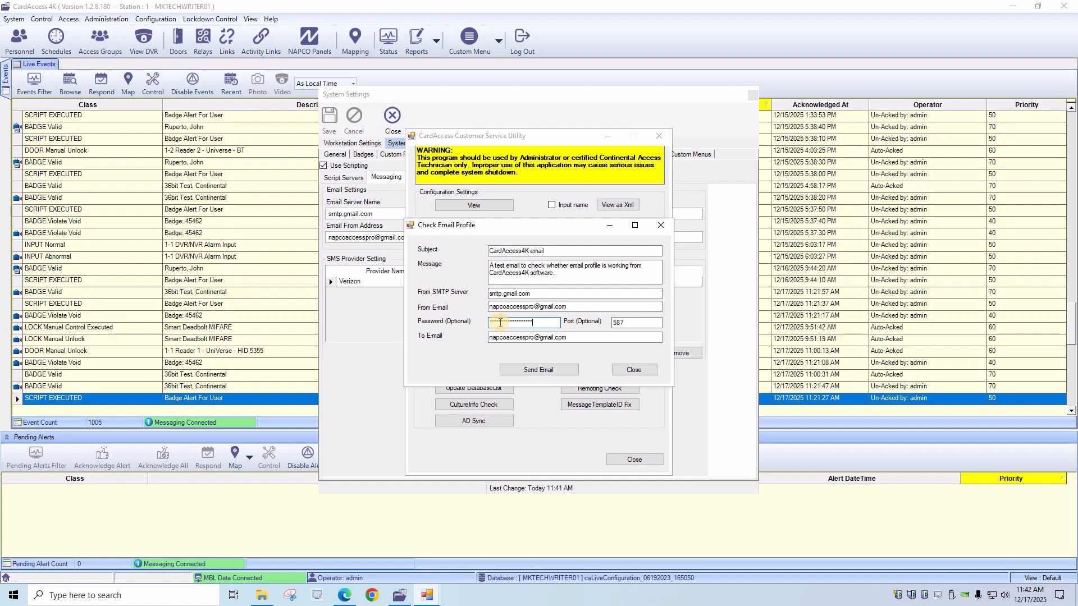
{"action": "left_click", "coordinate": [543, 370]}
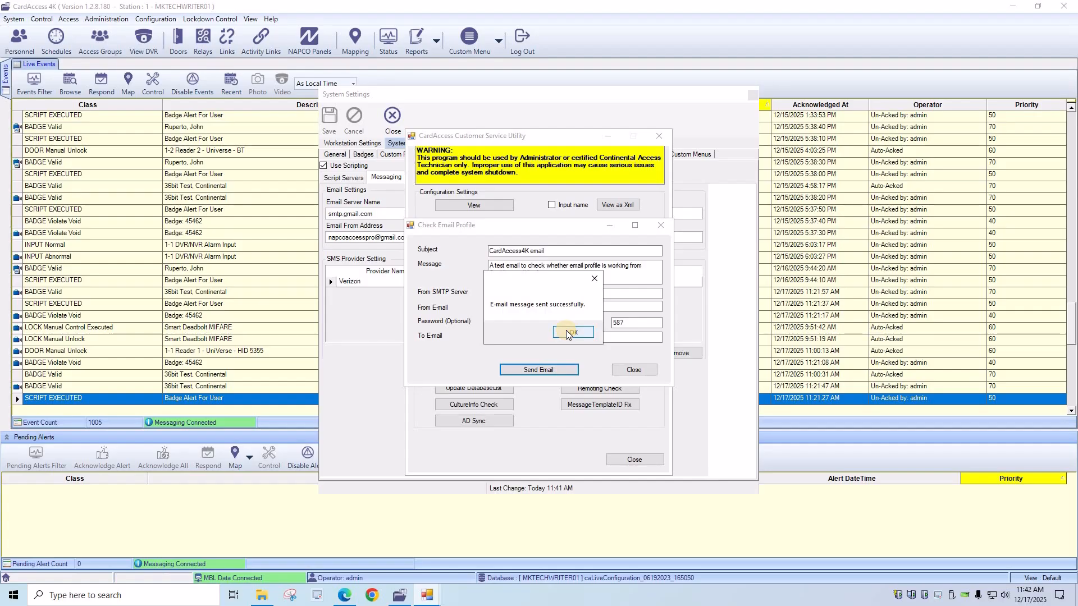
{"action": "key", "text": "Return"}
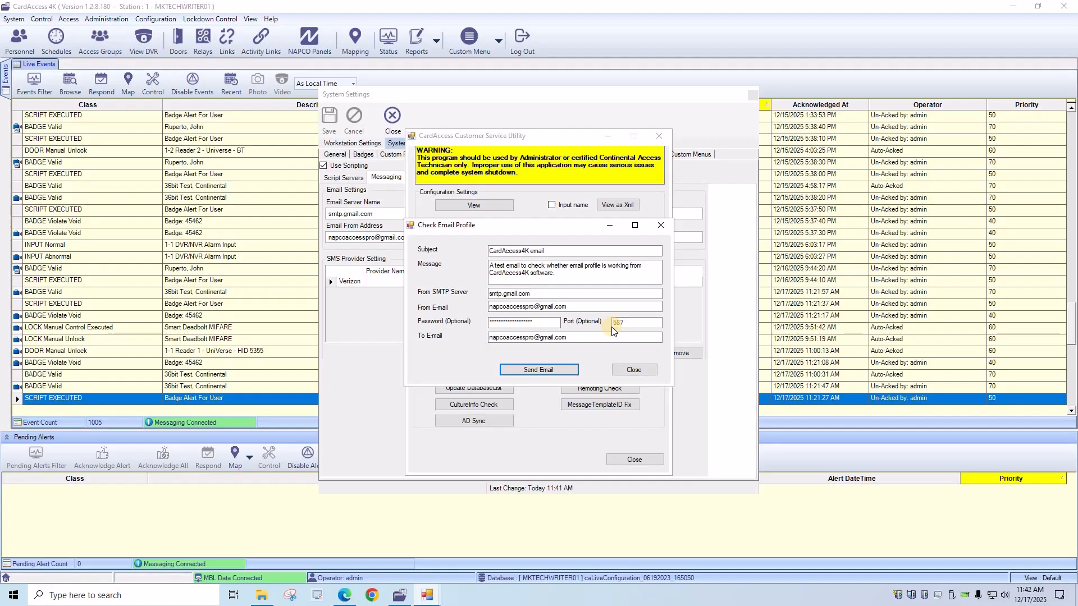
- Close the Check Email Profile dialog and switch back to the CardAccess 4K system settings
{"action": "left_click", "coordinate": [631, 372]}
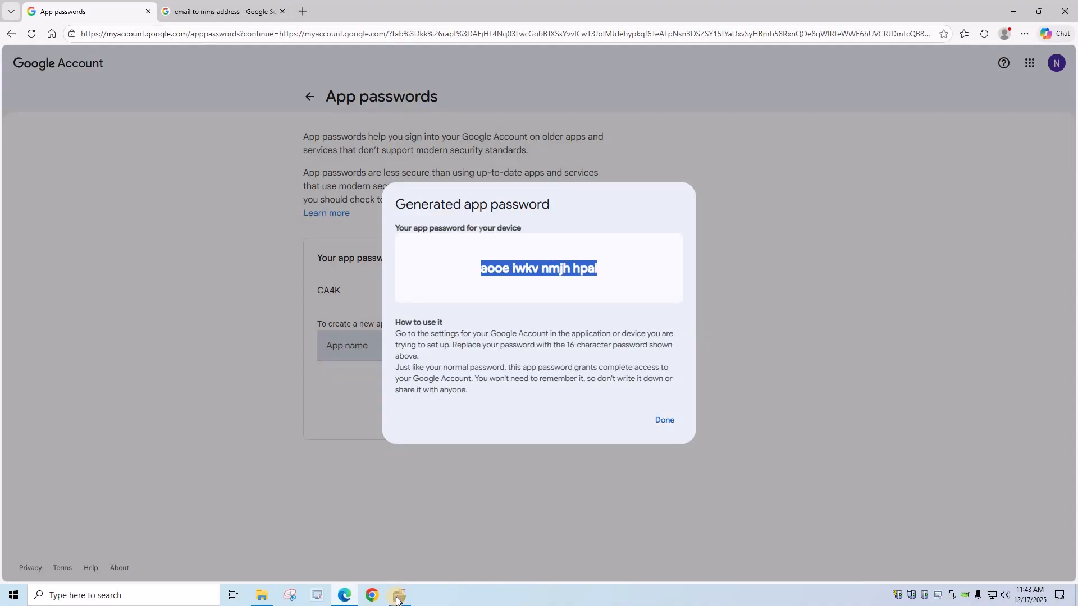
{"action": "left_click", "coordinate": [397, 597]}
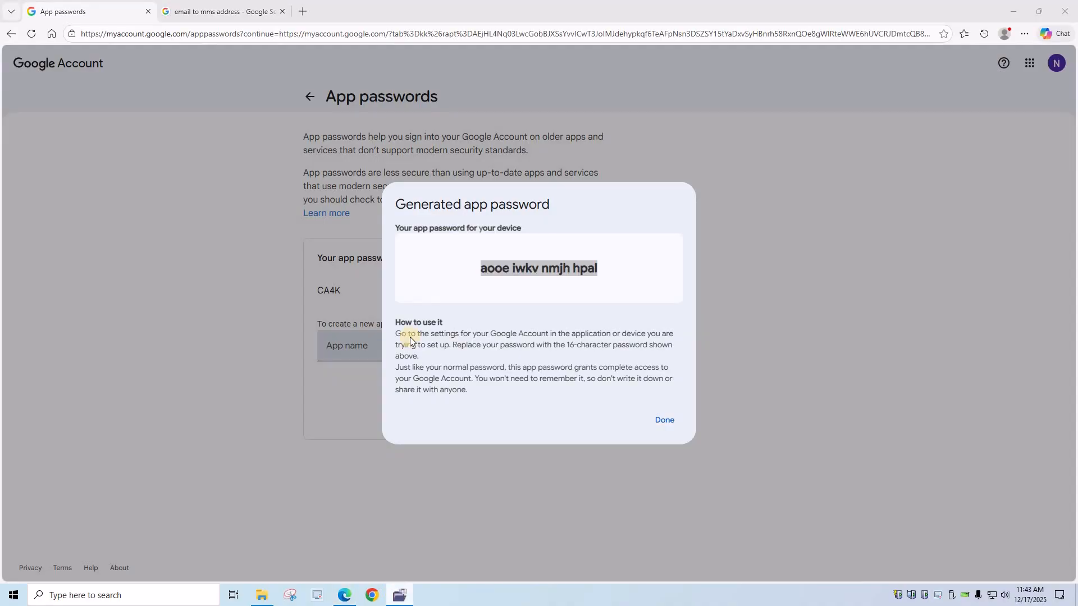